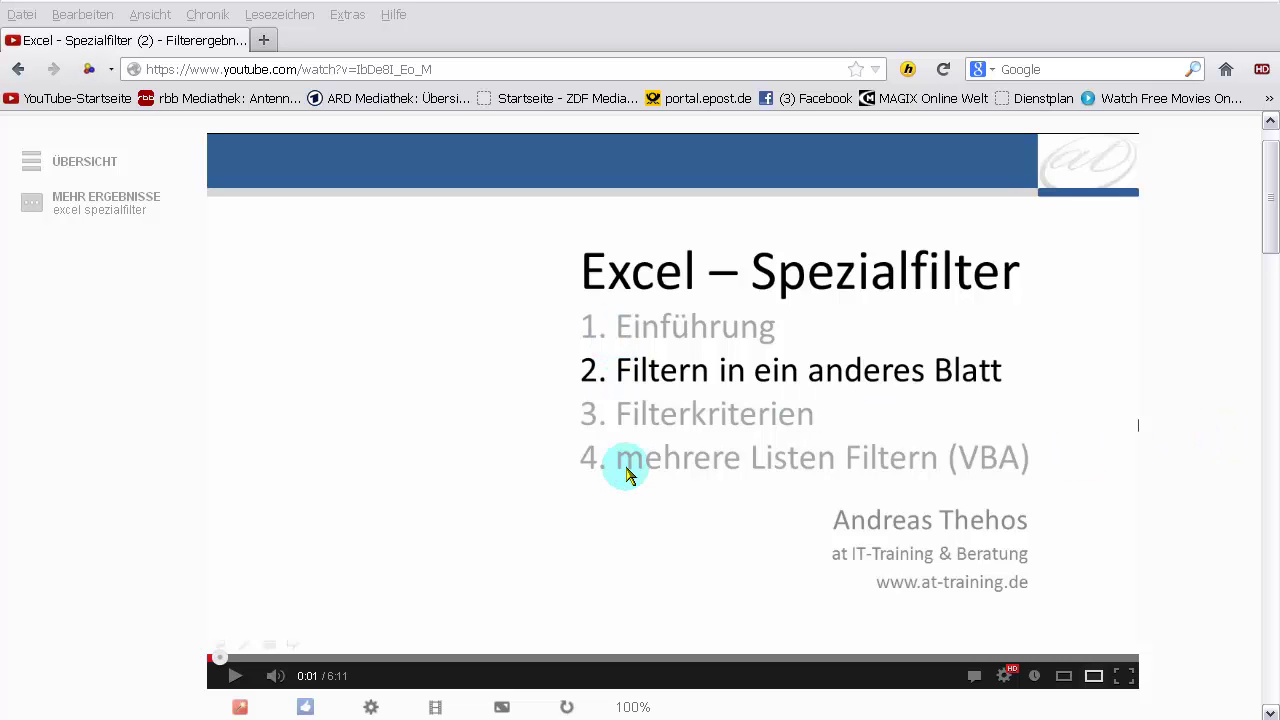
Scroll the video page down to the description and the viewer's question about copying only some columns
{"action": "left_click_drag", "start_coordinate": [1268, 234], "coordinate": [1273, 347]}
{"action": "mouse_move", "coordinate": [610, 560]}
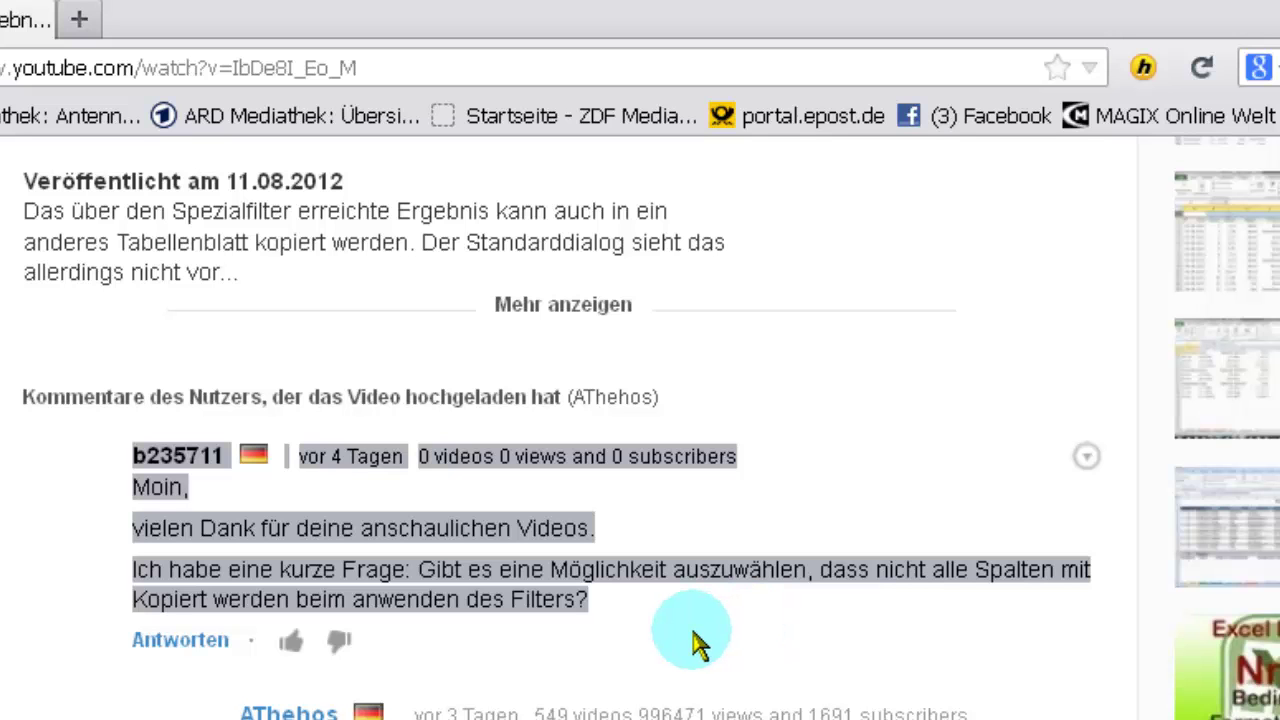
Select the uploader's reply text beneath the viewer's question
{"action": "left_click_drag", "start_coordinate": [205, 710], "coordinate": [970, 716]}
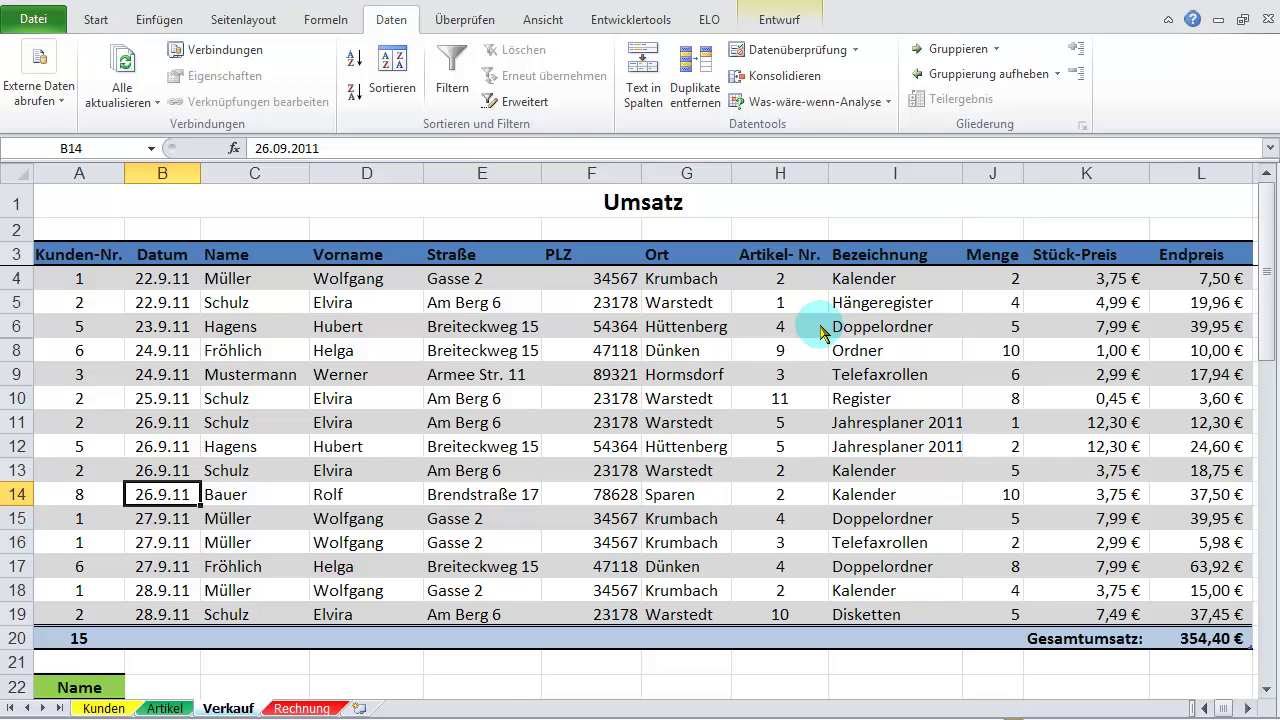
Scroll down the Verkauf sheet and bring up the Spezialfilter dialog via Daten > Erweitert
{"action": "scroll", "coordinate": [586, 380], "scroll_direction": "down", "scroll_amount": 2}
{"action": "scroll", "coordinate": [583, 390], "scroll_direction": "down", "scroll_amount": 1}
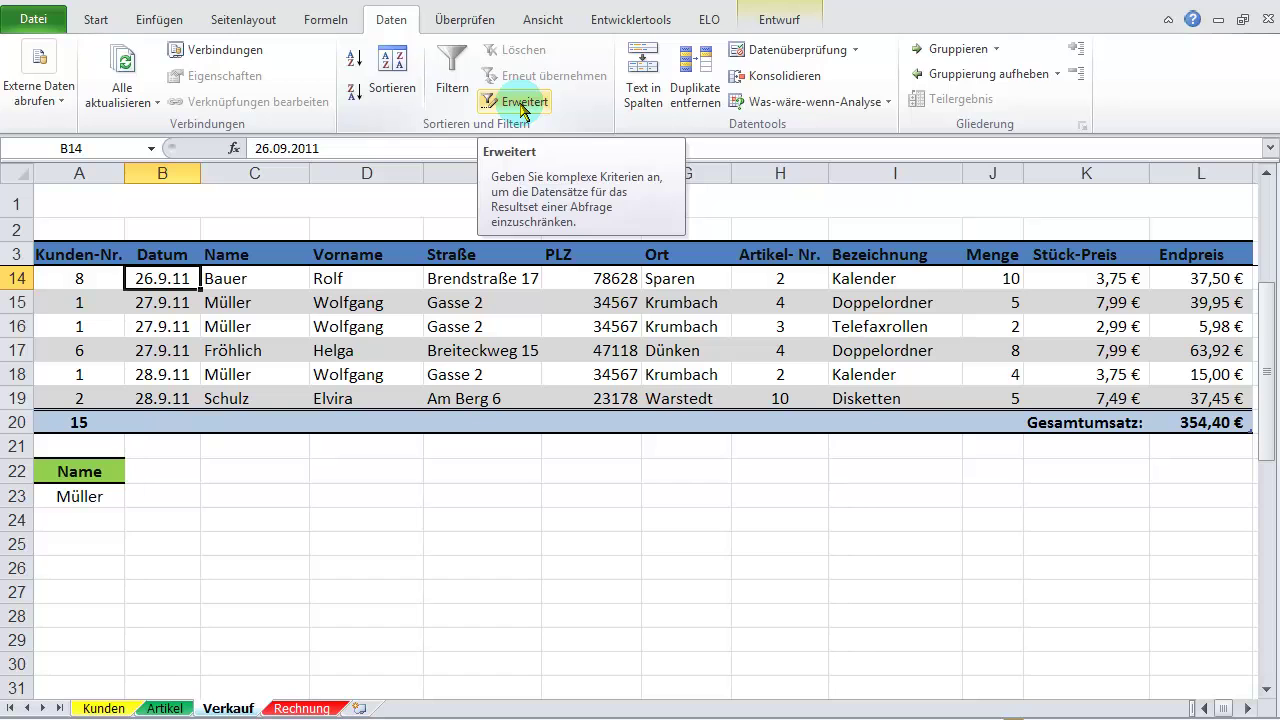
{"action": "left_click", "coordinate": [524, 102]}
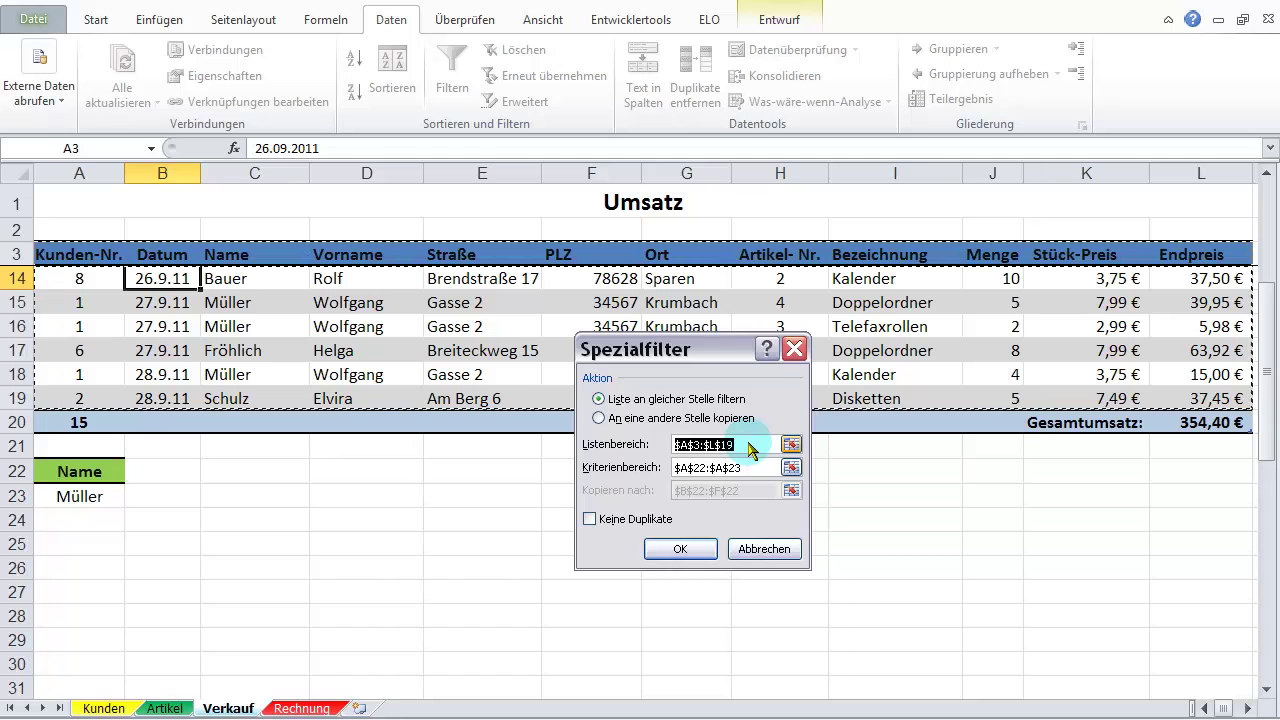
Run the advanced filter with criteria A22:A23, copying the Müller rows to A25
{"action": "left_click", "coordinate": [791, 467]}
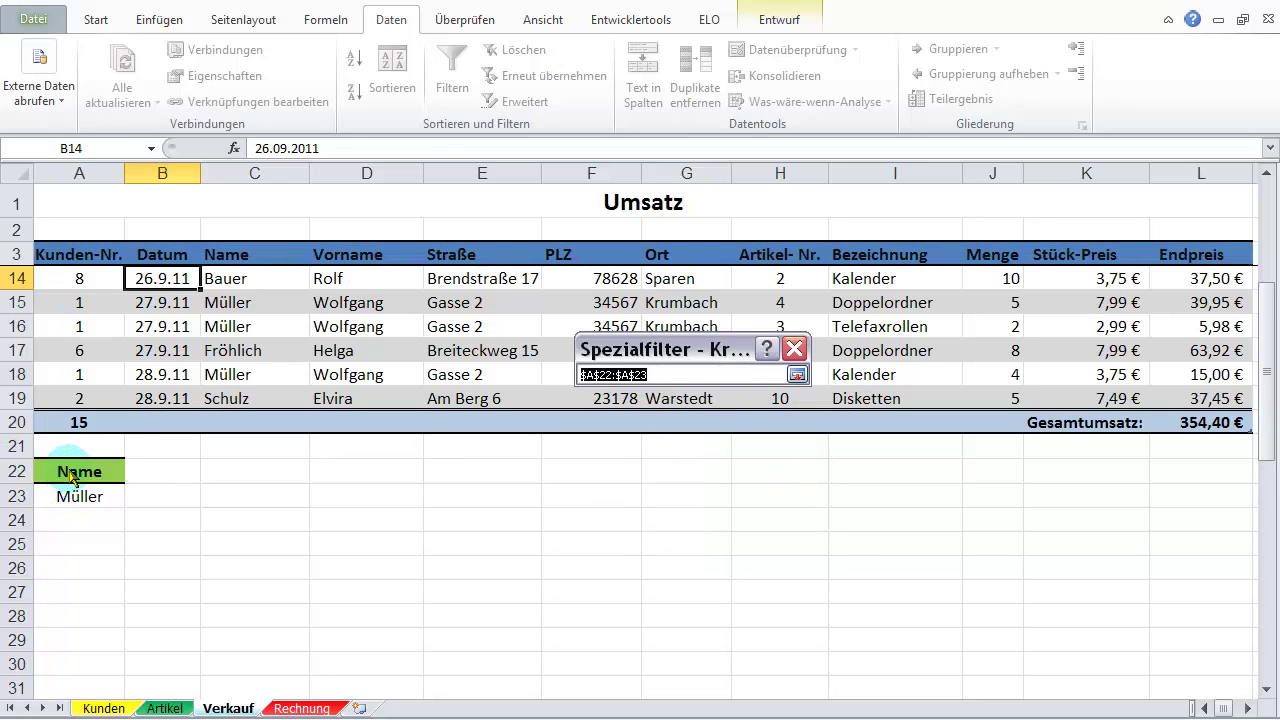
{"action": "left_click_drag", "start_coordinate": [62, 472], "coordinate": [72, 505]}
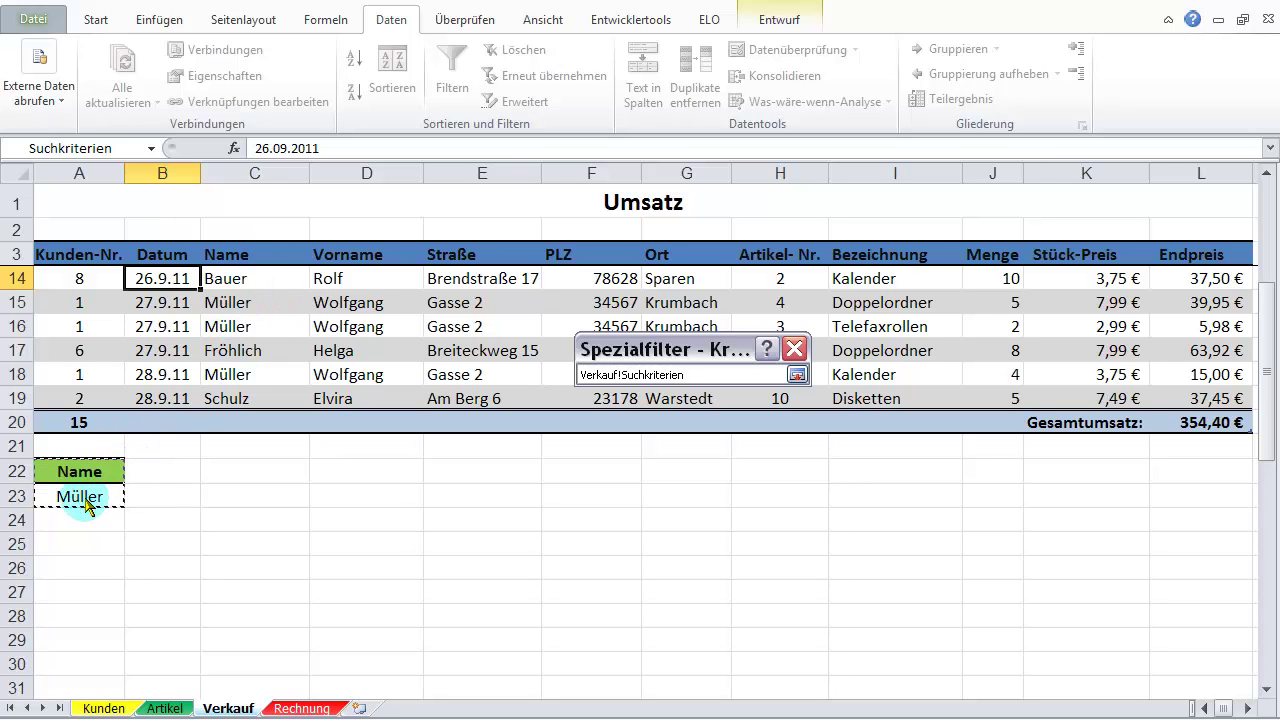
{"action": "key", "text": "Return"}
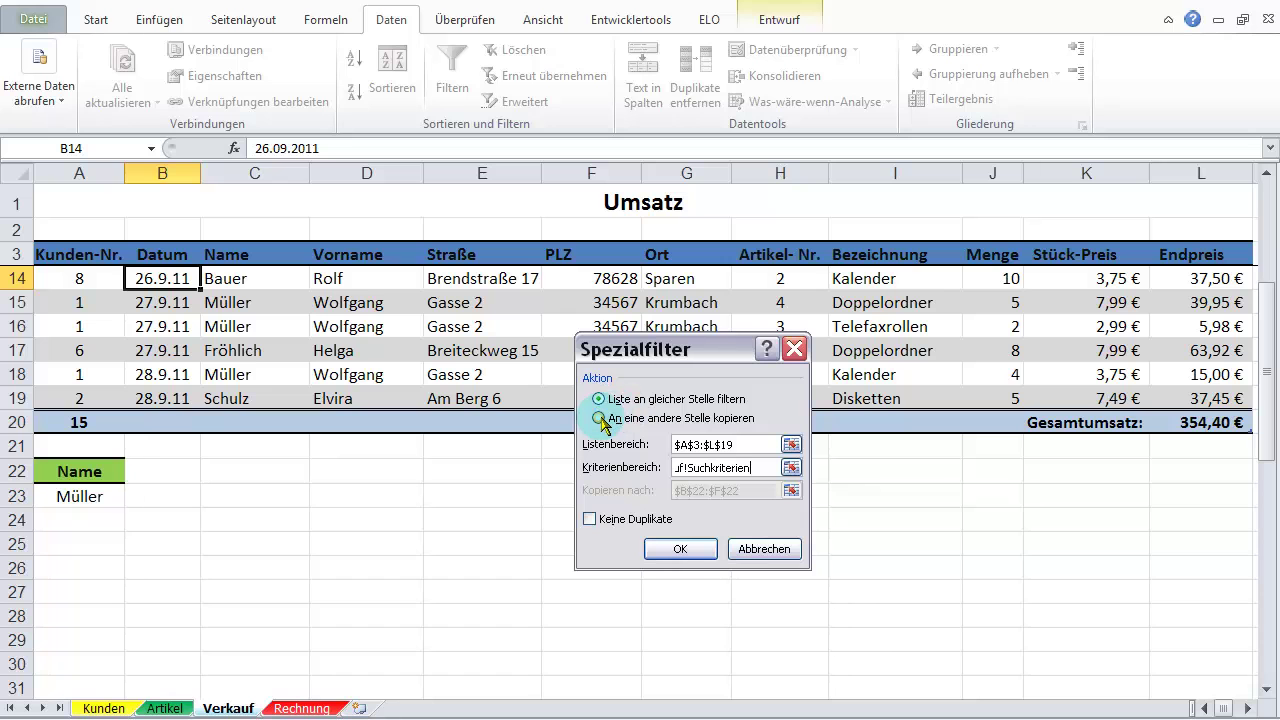
{"action": "left_click", "coordinate": [598, 418]}
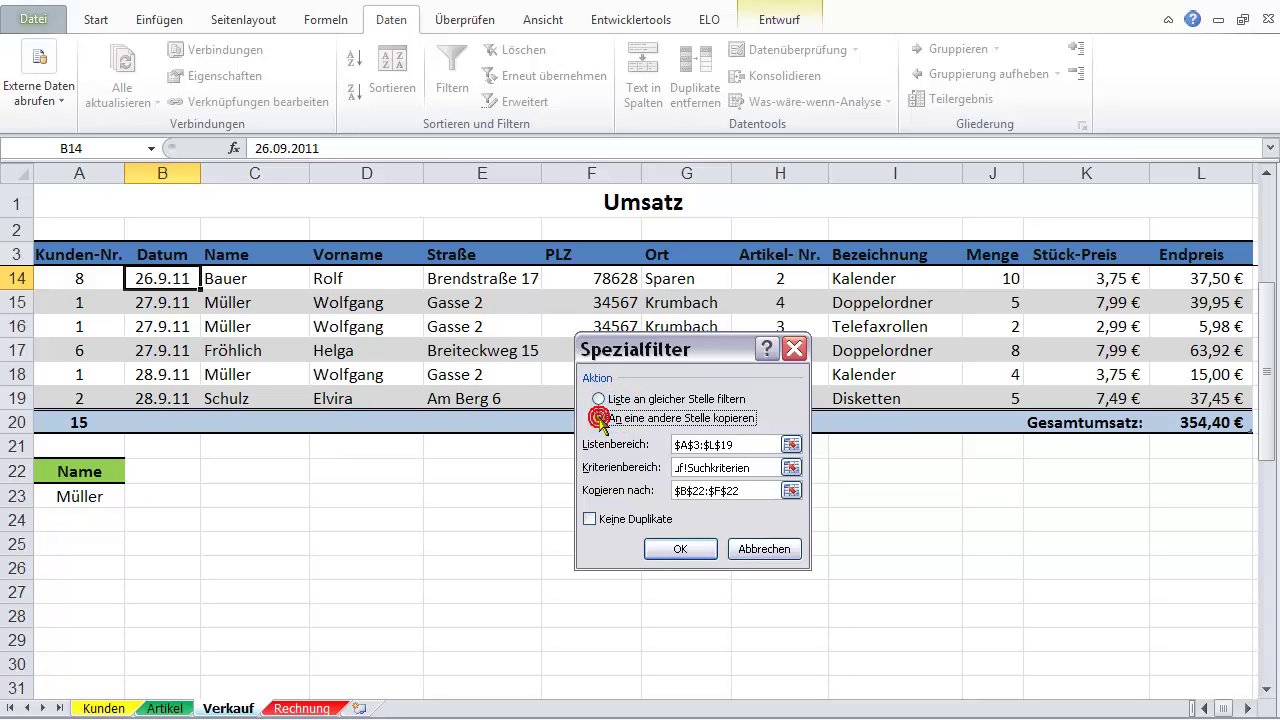
{"action": "left_click", "coordinate": [791, 490]}
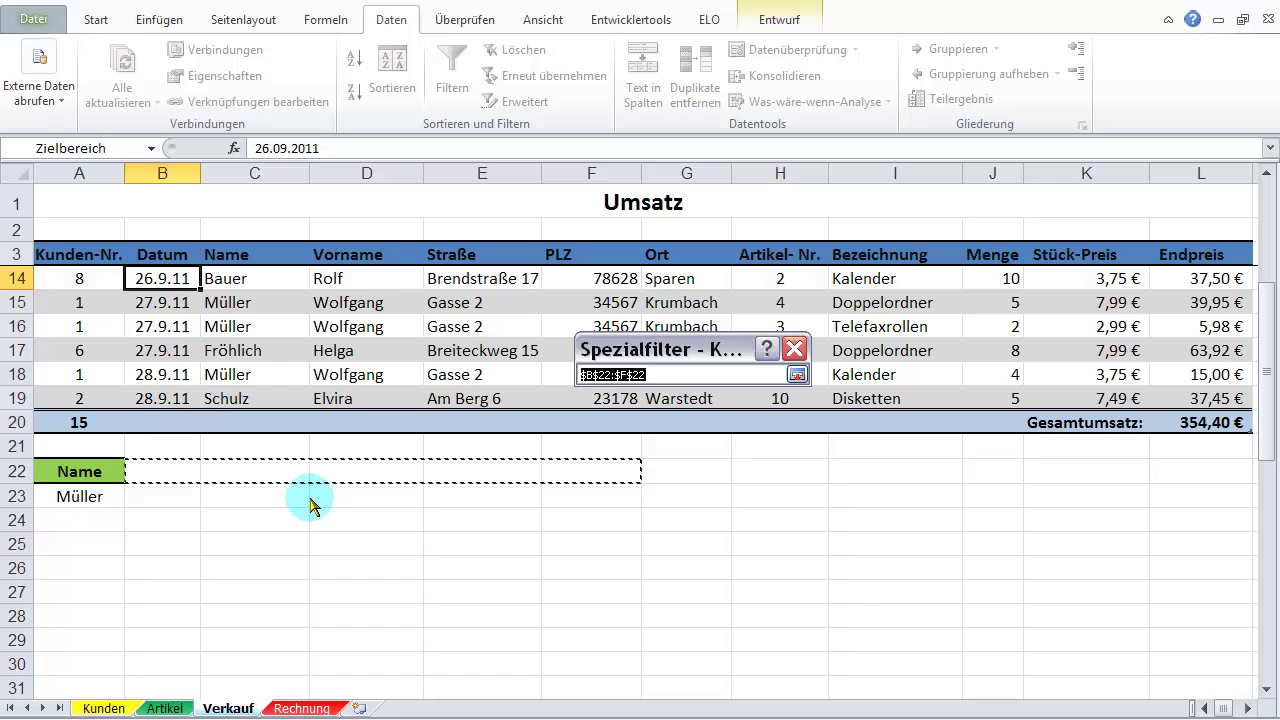
{"action": "left_click", "coordinate": [75, 543]}
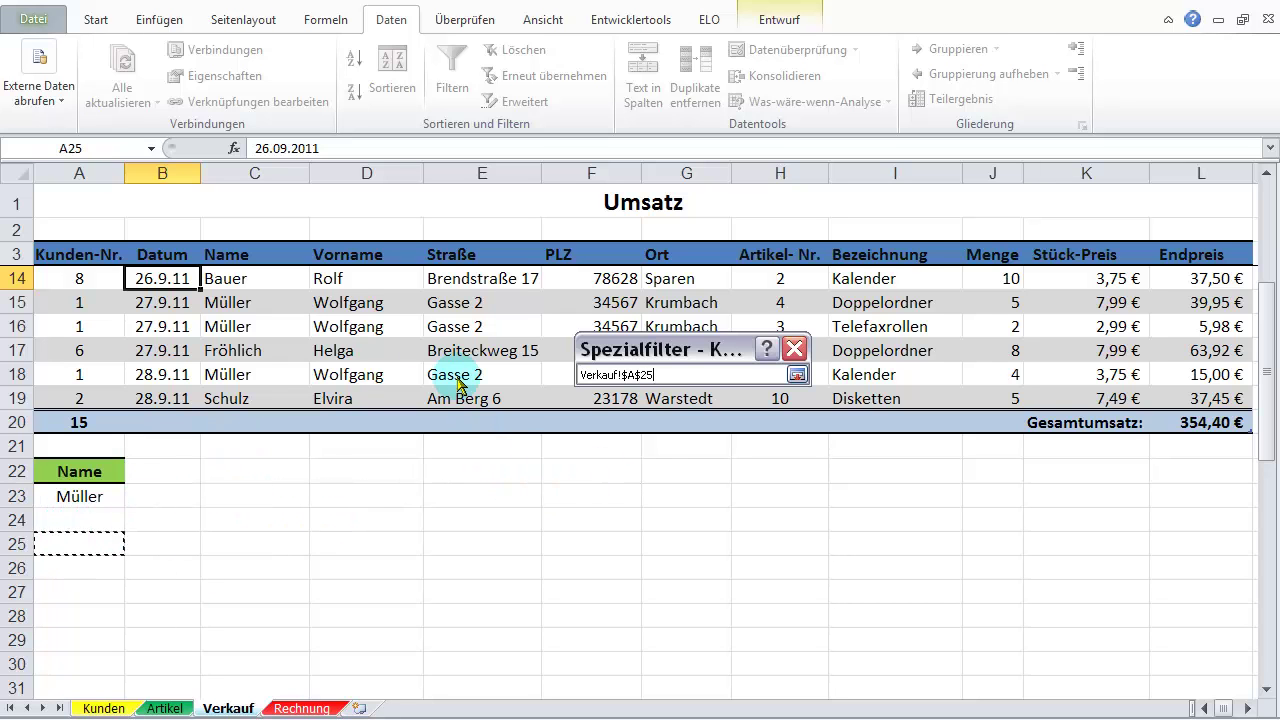
{"action": "key", "text": "Return"}
{"action": "left_click", "coordinate": [702, 549]}
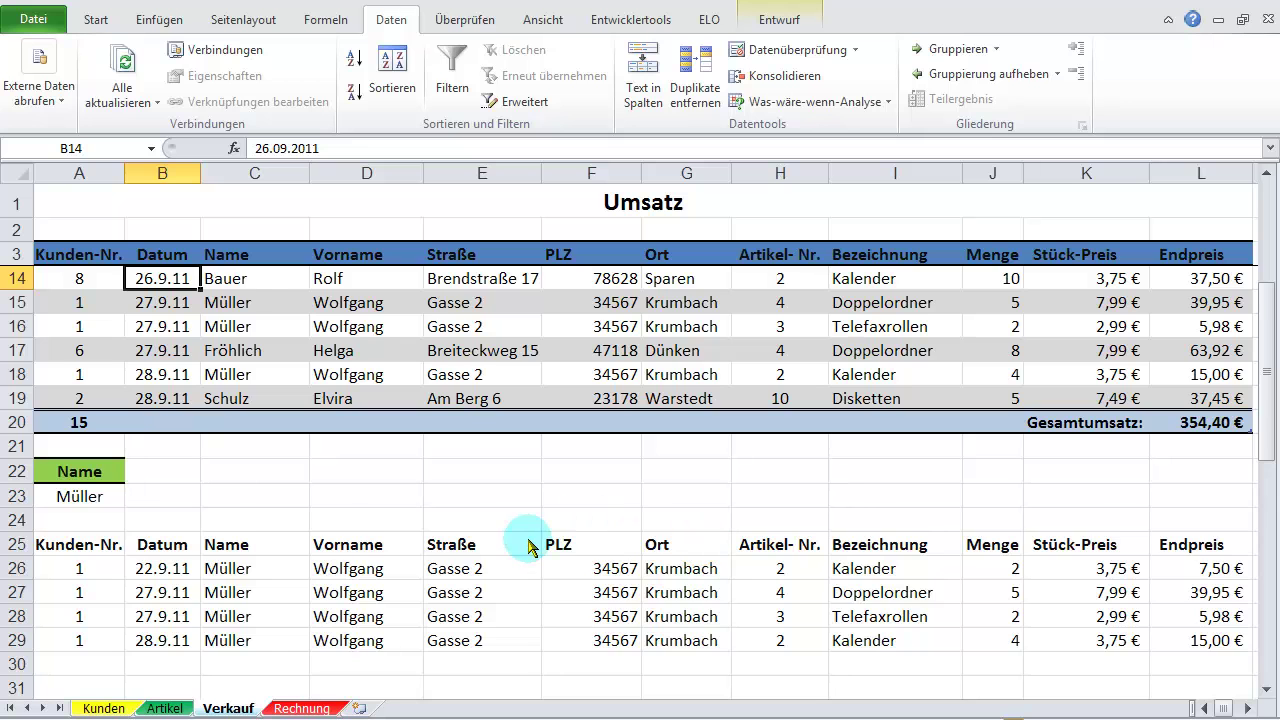
Delete the copied Müller rows in A25:L29 and select cell A25
{"action": "scroll", "coordinate": [333, 465], "scroll_direction": "down", "scroll_amount": 1}
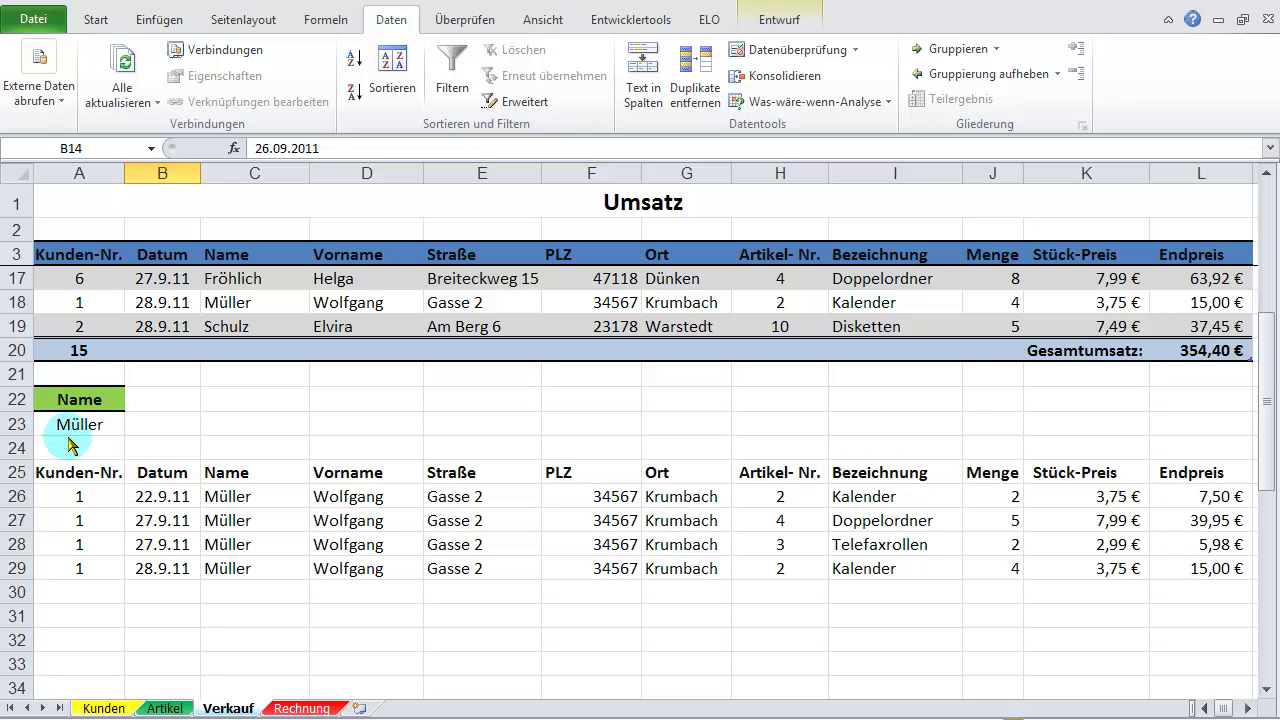
{"action": "mouse_move", "coordinate": [55, 472]}
{"action": "left_mouse_down"}
{"action": "mouse_move", "coordinate": [1255, 513]}
{"action": "mouse_move", "coordinate": [850, 568]}
{"action": "left_mouse_up"}
{"action": "key", "text": "Delete"}
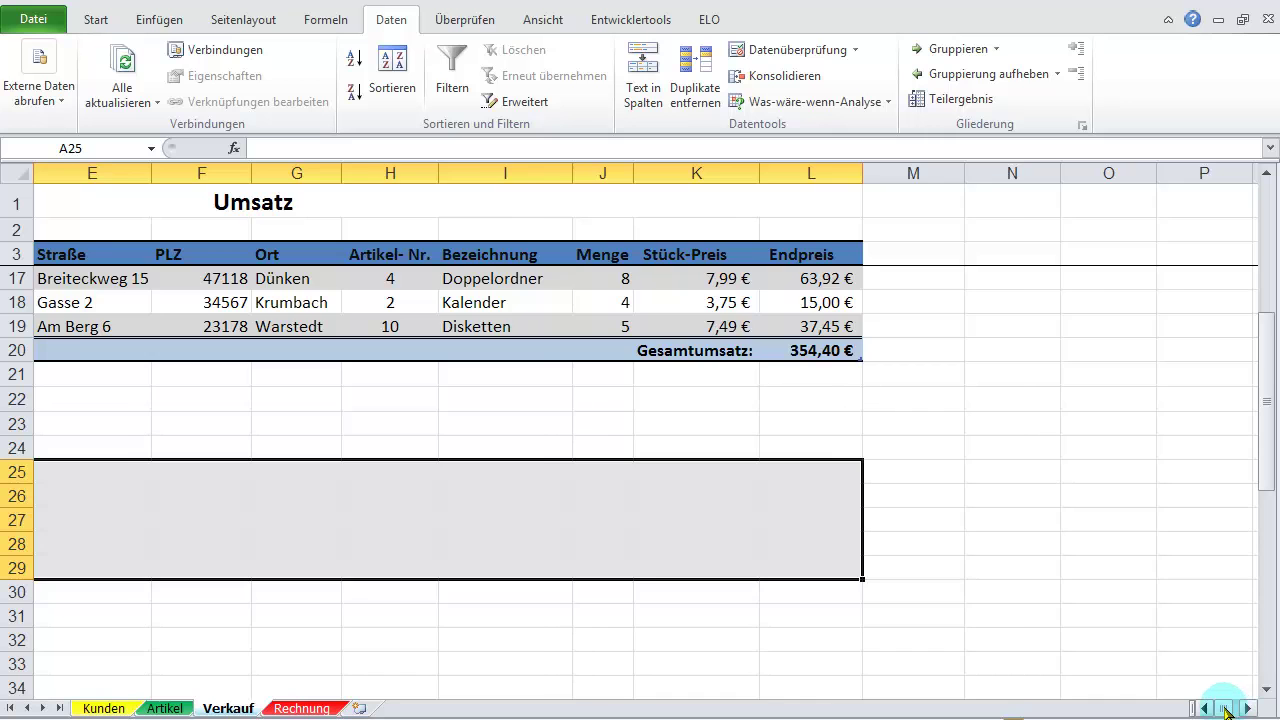
{"action": "left_click_drag", "start_coordinate": [1225, 708], "coordinate": [1201, 710]}
{"action": "left_click", "coordinate": [84, 479]}
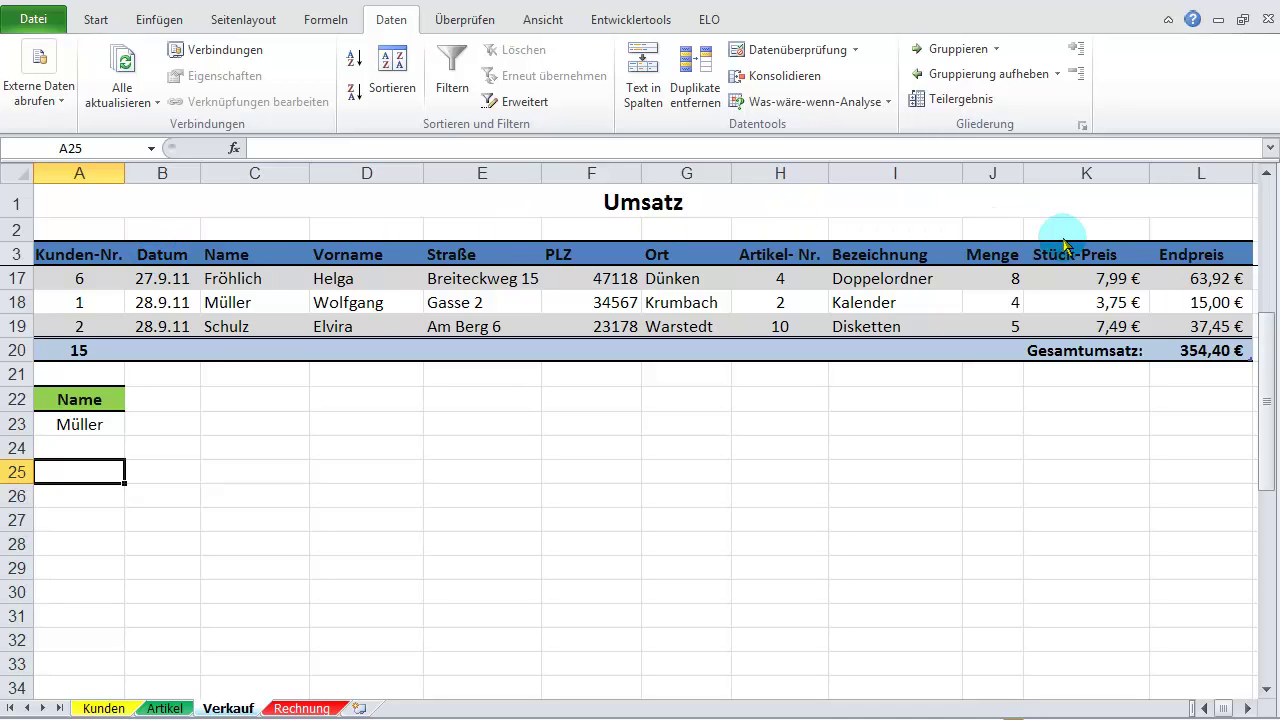
Copy the Datum heading from B3 into B22
{"action": "left_click", "coordinate": [162, 254]}
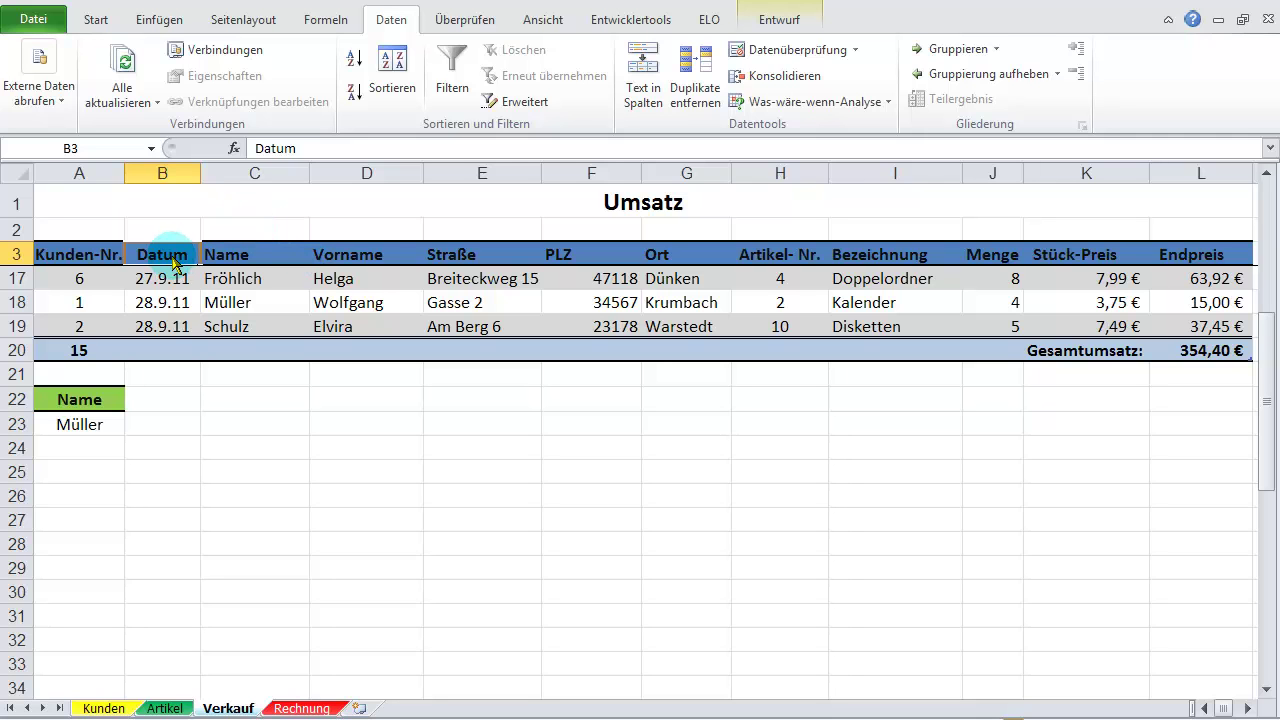
{"action": "left_click", "coordinate": [96, 19]}
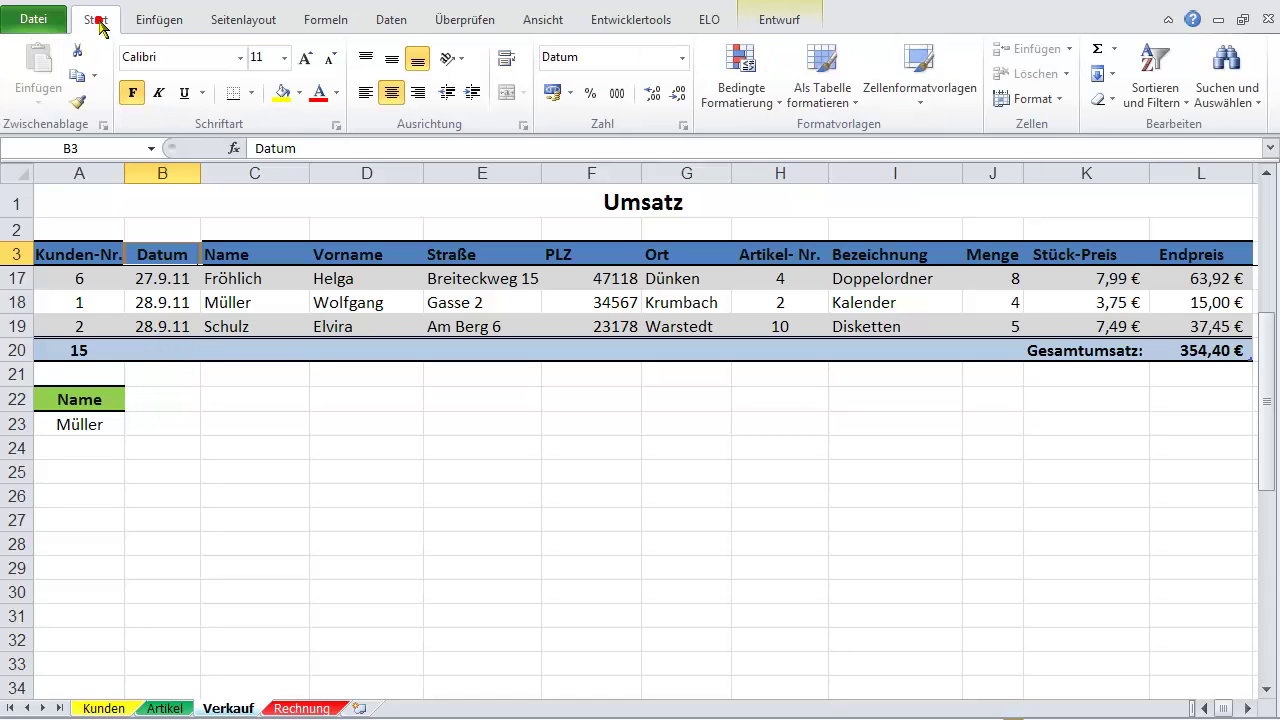
{"action": "left_click", "coordinate": [75, 76]}
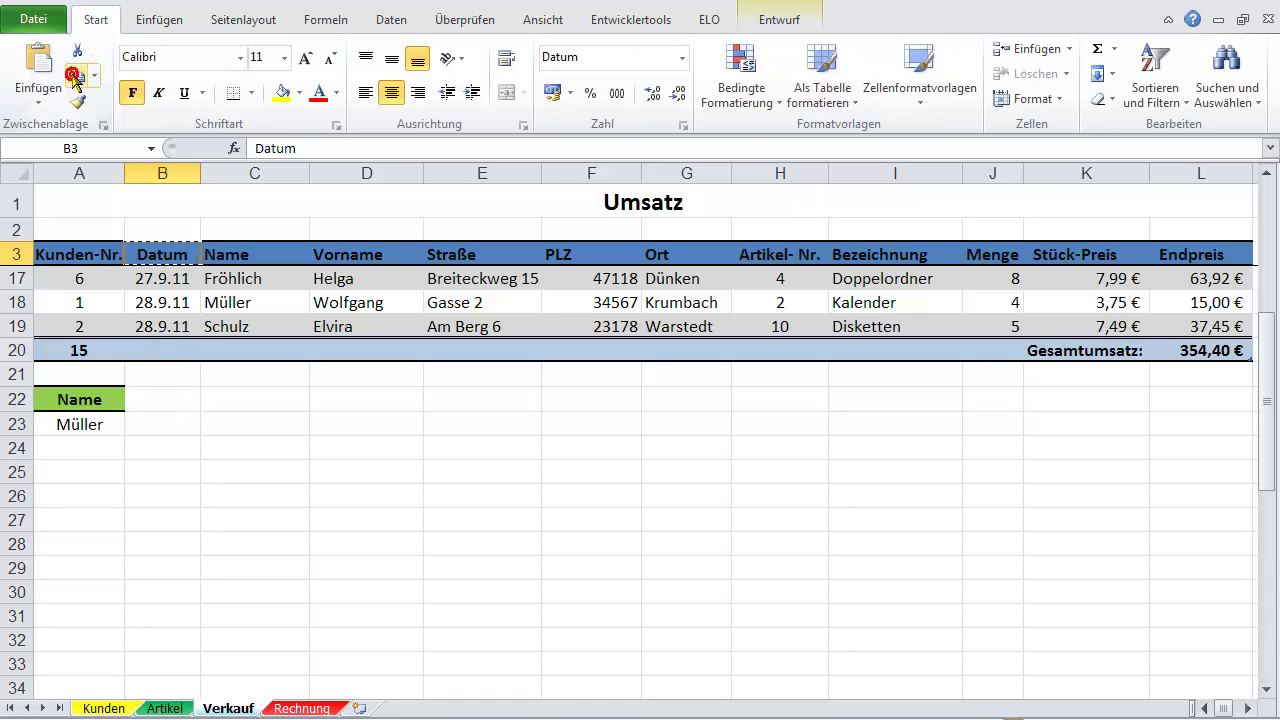
{"action": "left_click", "coordinate": [160, 400]}
{"action": "left_click", "coordinate": [41, 72]}
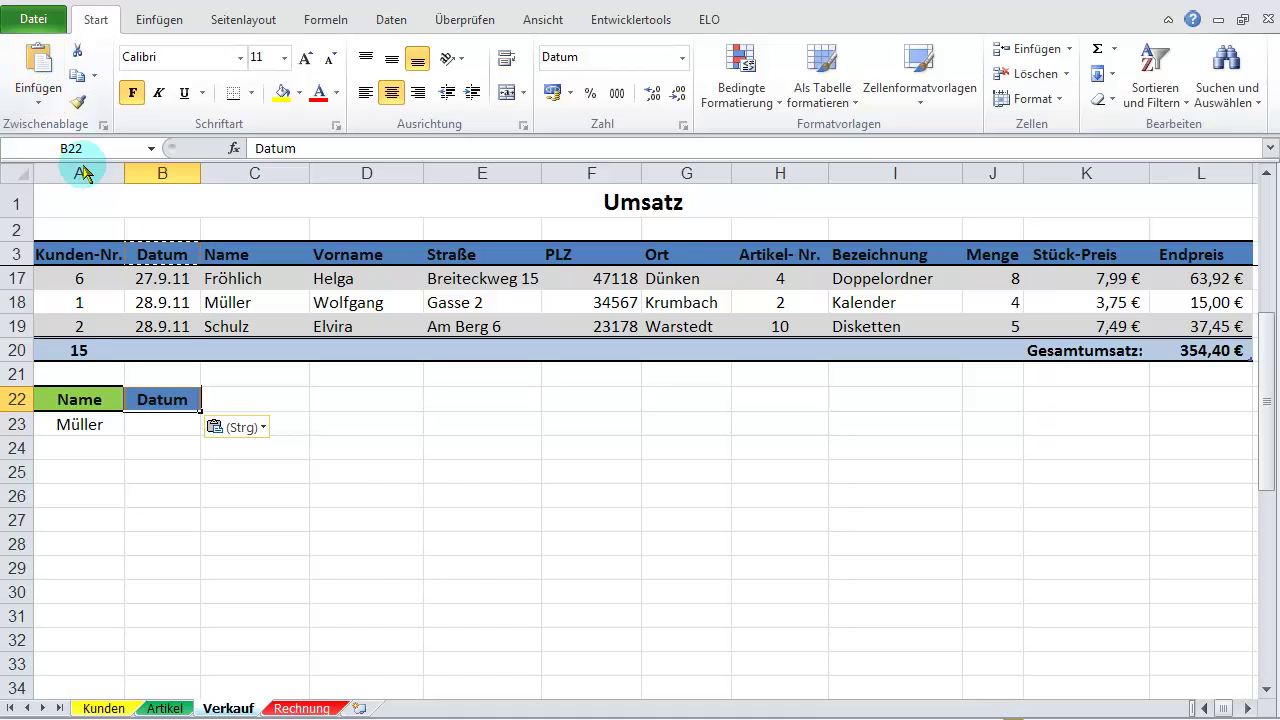
Copy the headings Artikel- Nr. through Stück-Preis from H3:K3 into C22:F22
{"action": "left_click", "coordinate": [775, 260]}
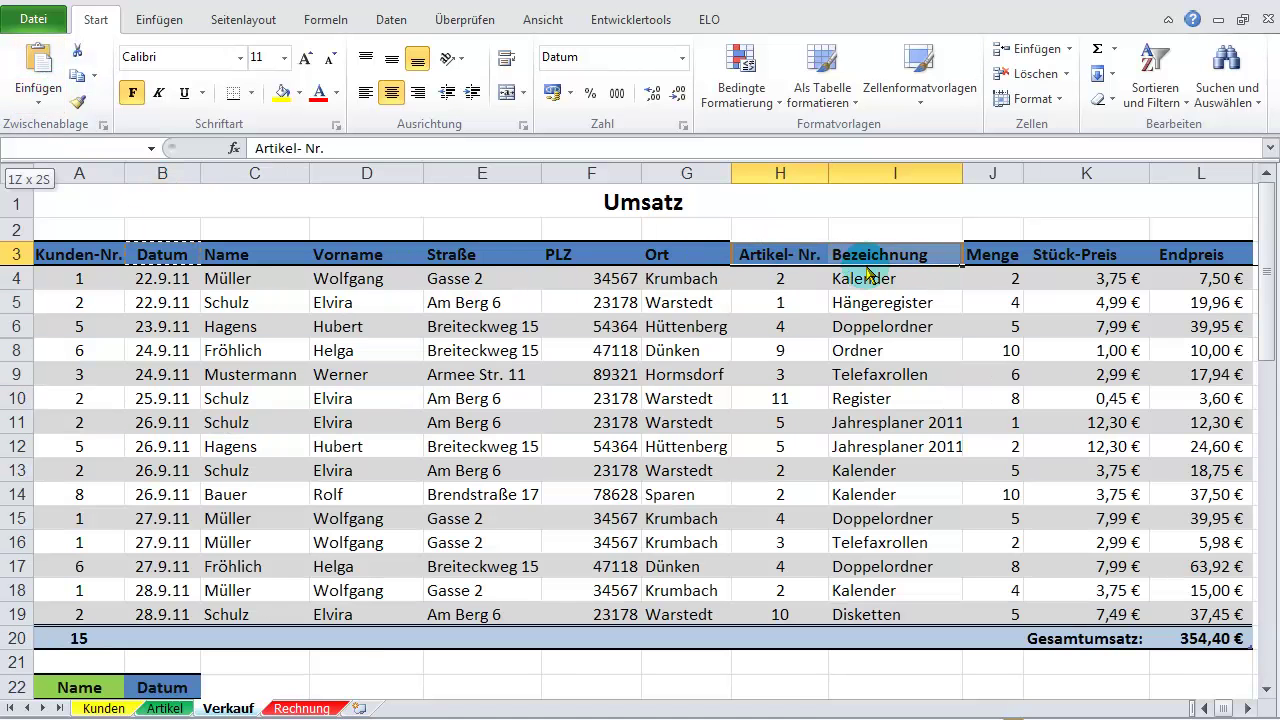
{"action": "left_click_drag", "start_coordinate": [775, 262], "coordinate": [1147, 265]}
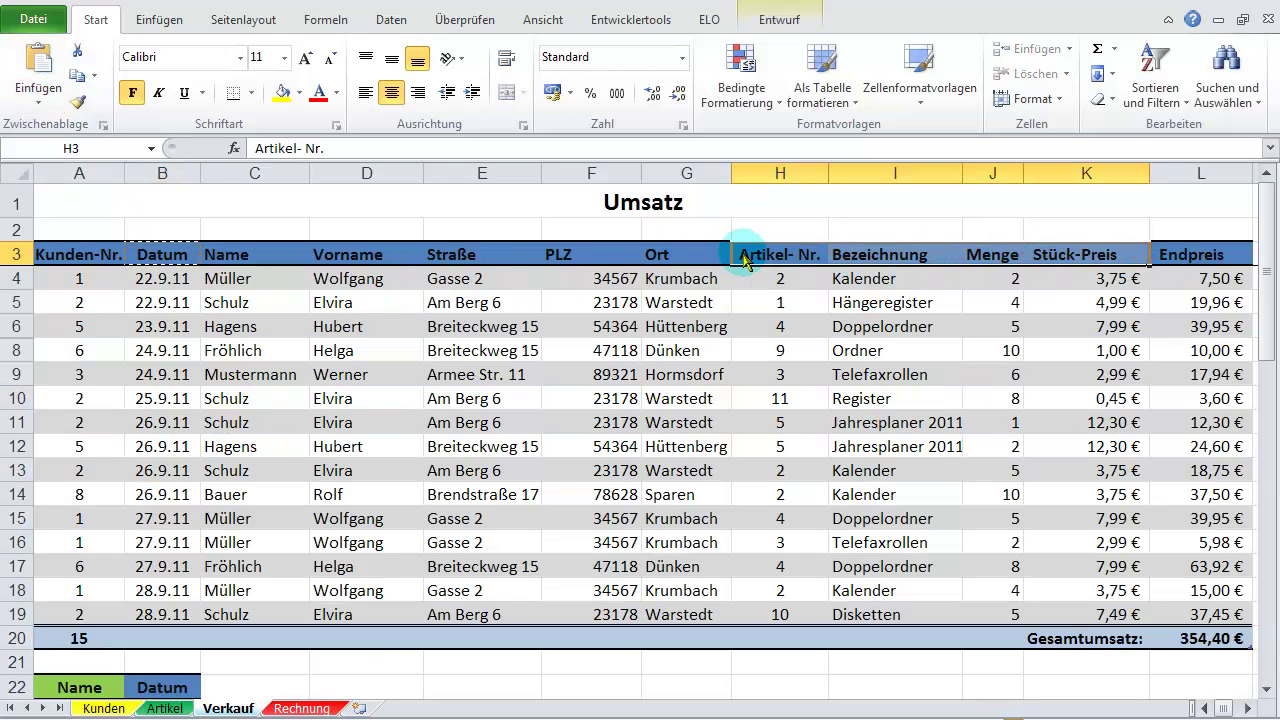
{"action": "left_click", "coordinate": [76, 77]}
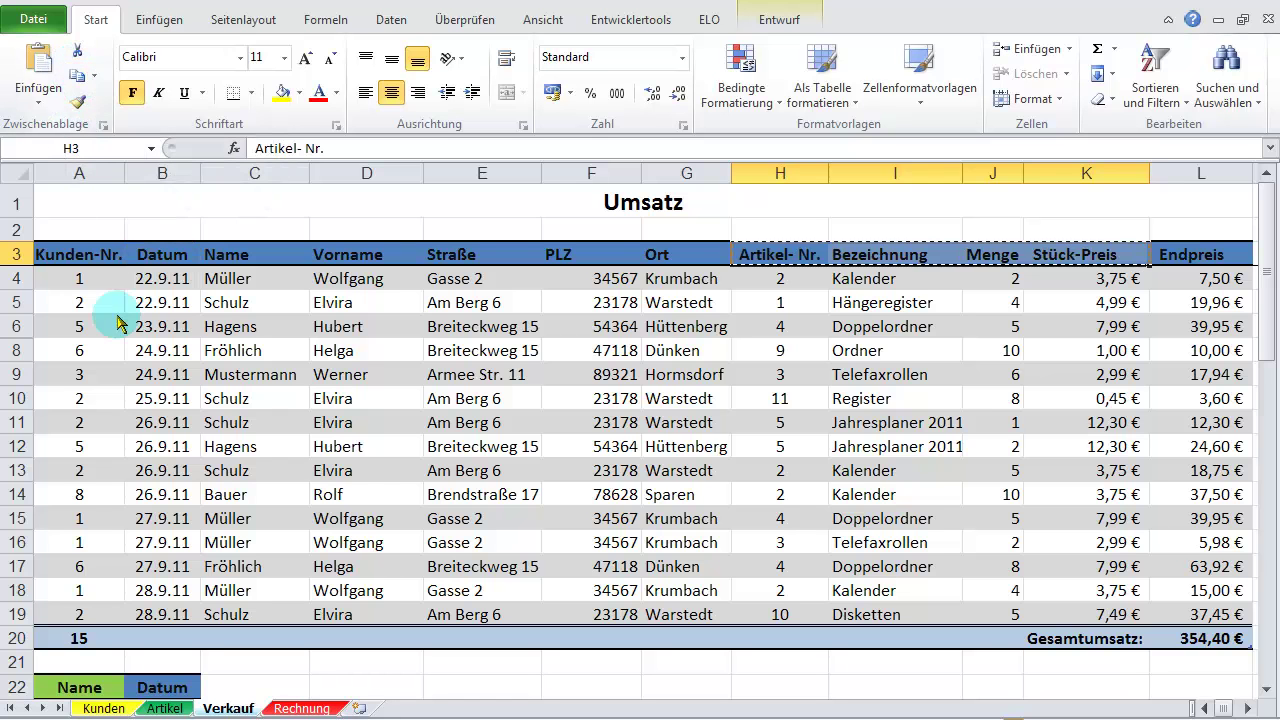
{"action": "scroll", "coordinate": [357, 585], "scroll_direction": "down", "scroll_amount": 2}
{"action": "scroll", "coordinate": [300, 500], "scroll_direction": "down", "scroll_amount": 2}
{"action": "left_click", "coordinate": [255, 399]}
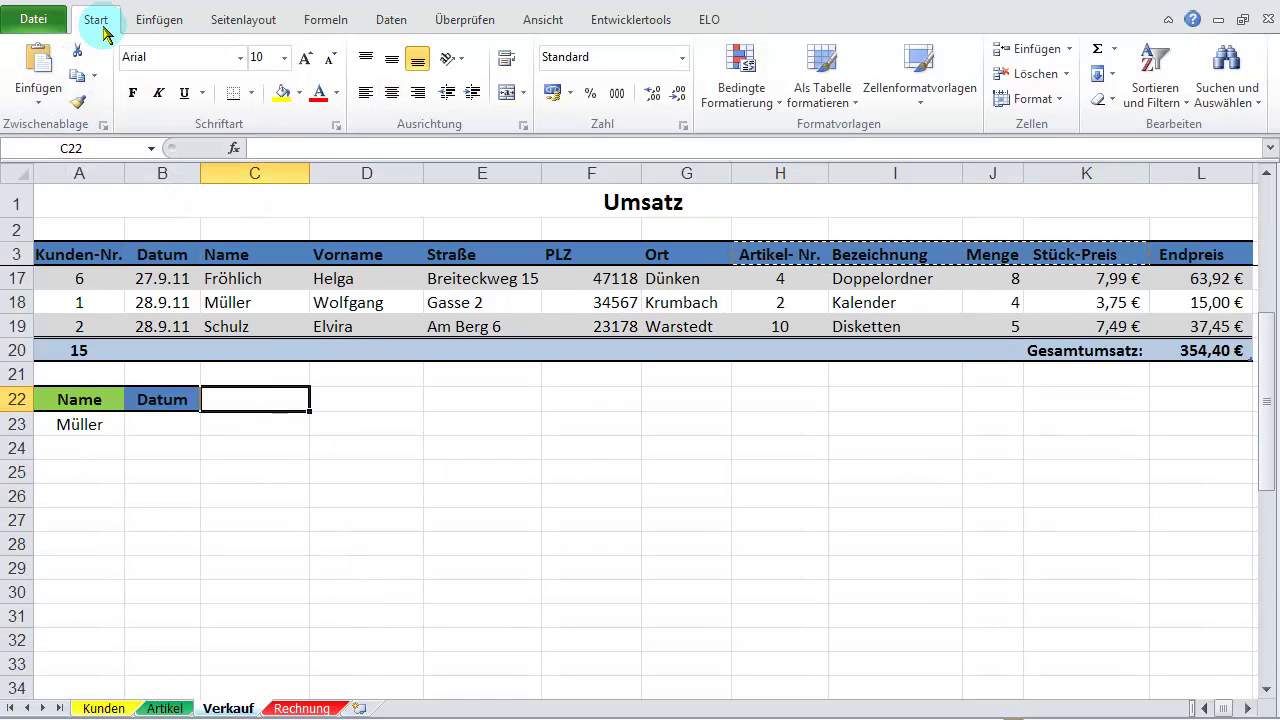
{"action": "left_click", "coordinate": [40, 60]}
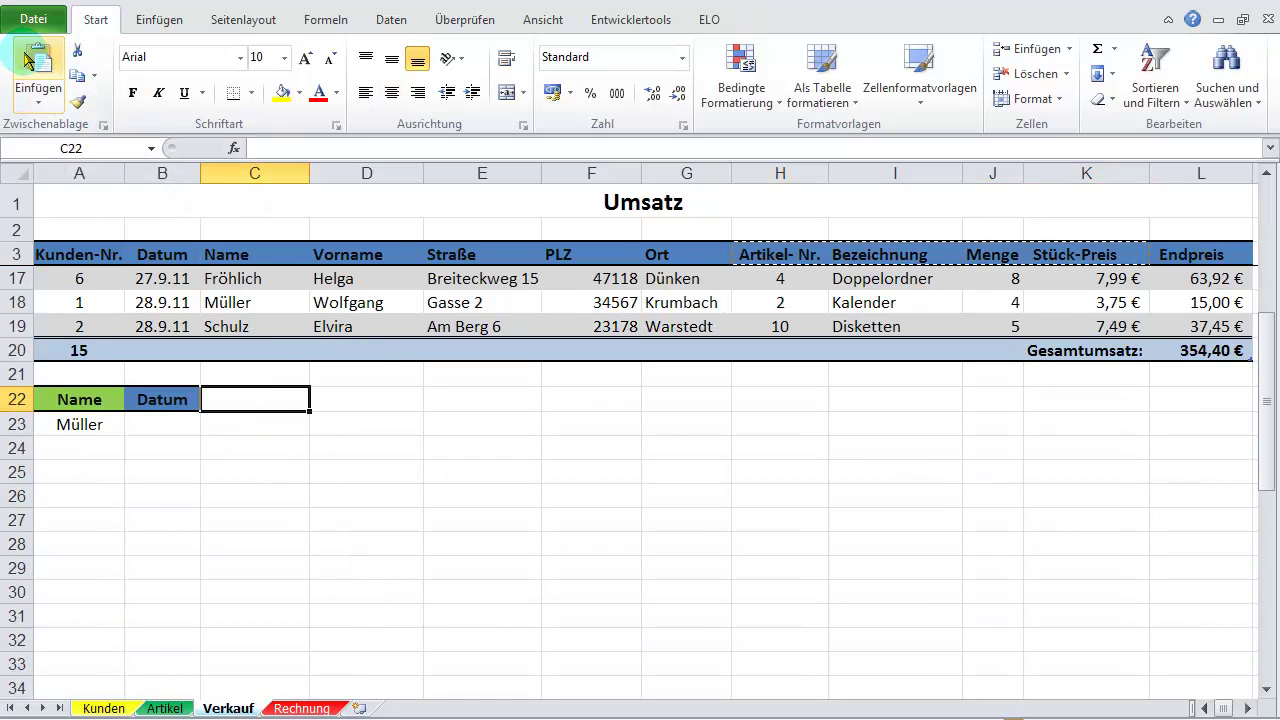
{"action": "left_click", "coordinate": [147, 430]}
{"action": "key", "text": "Escape"}
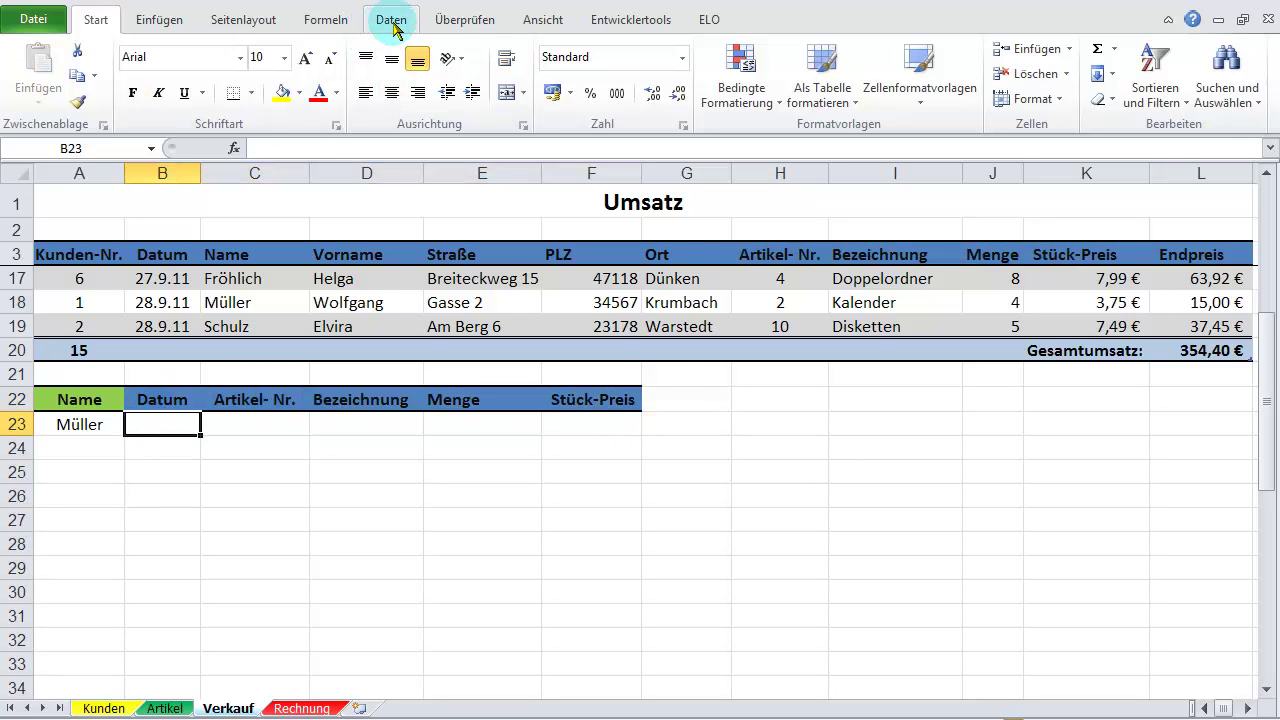
Advanced-filter the Müller rows with criteria A22:A23, copying only the B22:F22 columns
{"action": "left_click", "coordinate": [394, 26]}
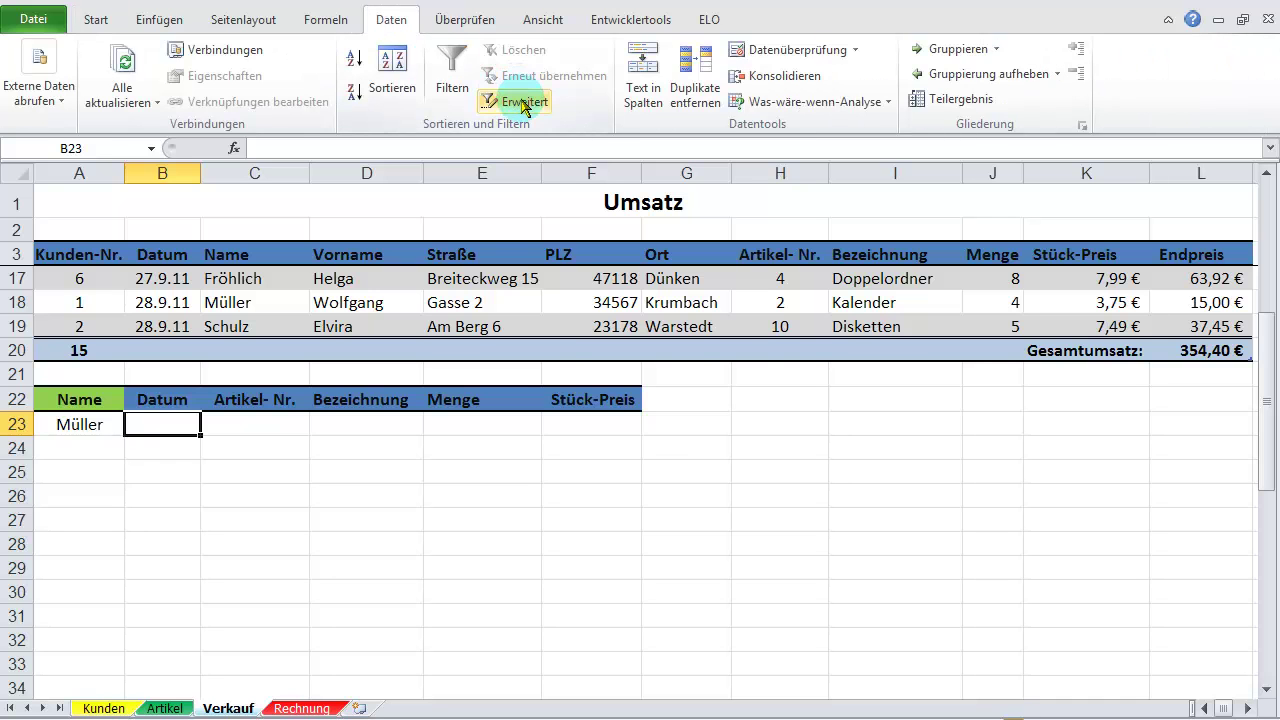
{"action": "left_click", "coordinate": [522, 103]}
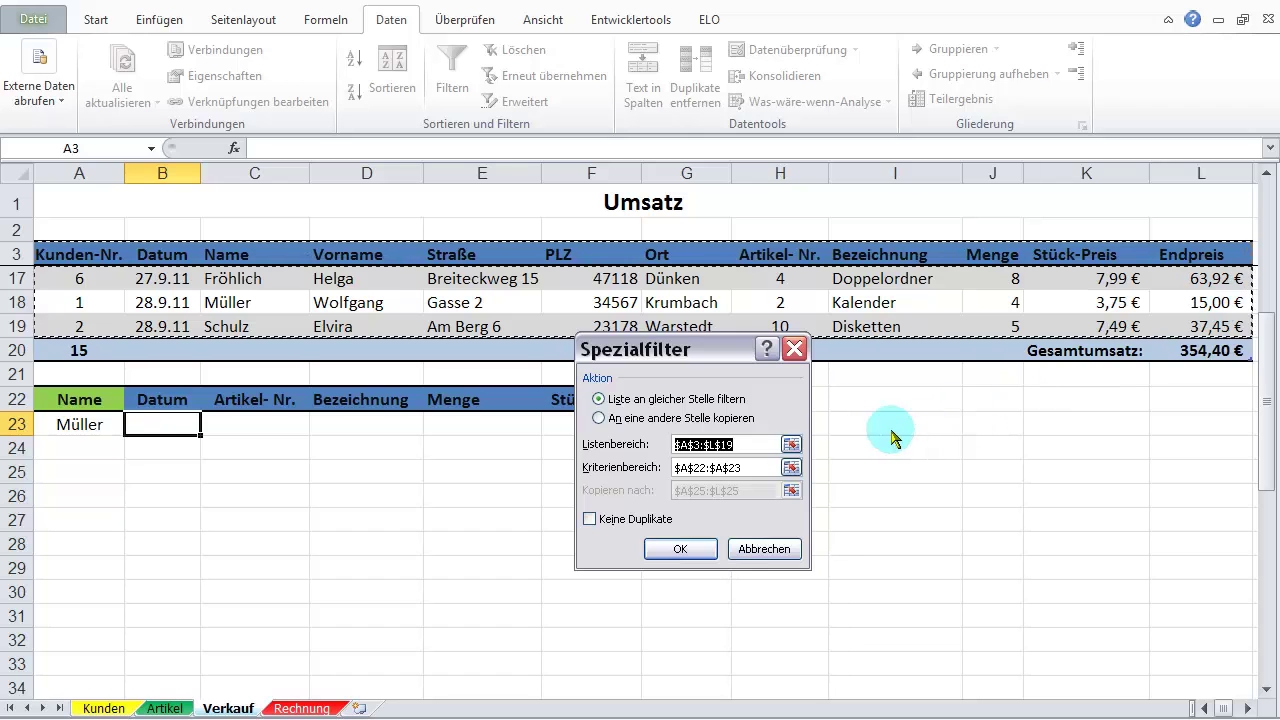
{"action": "left_click", "coordinate": [791, 468]}
{"action": "left_click_drag", "start_coordinate": [85, 400], "coordinate": [103, 435]}
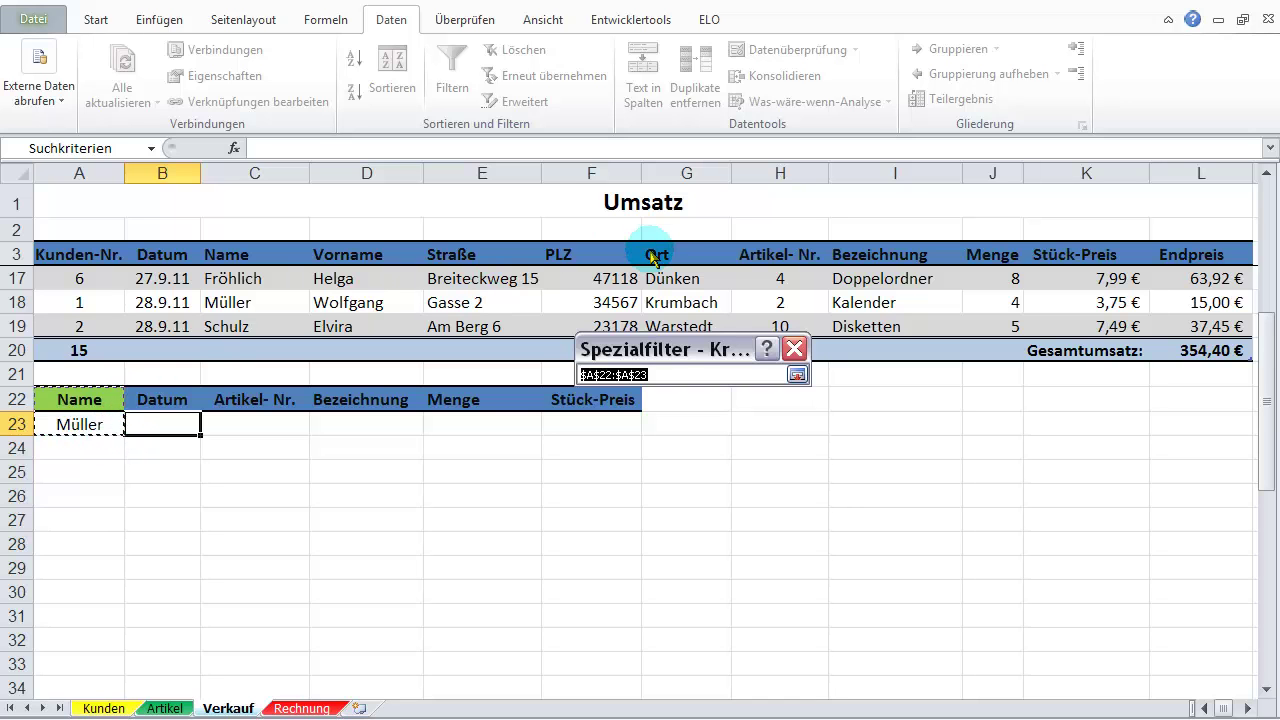
{"action": "left_click", "coordinate": [797, 374]}
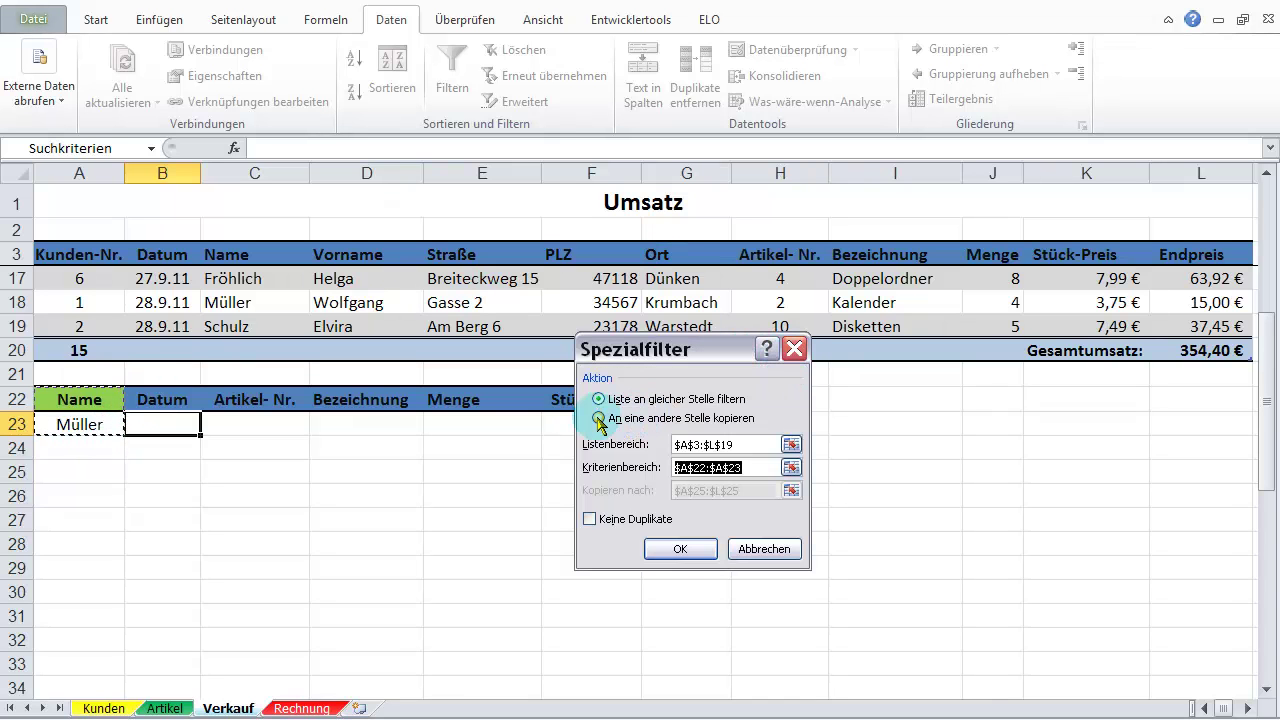
{"action": "left_click", "coordinate": [597, 417]}
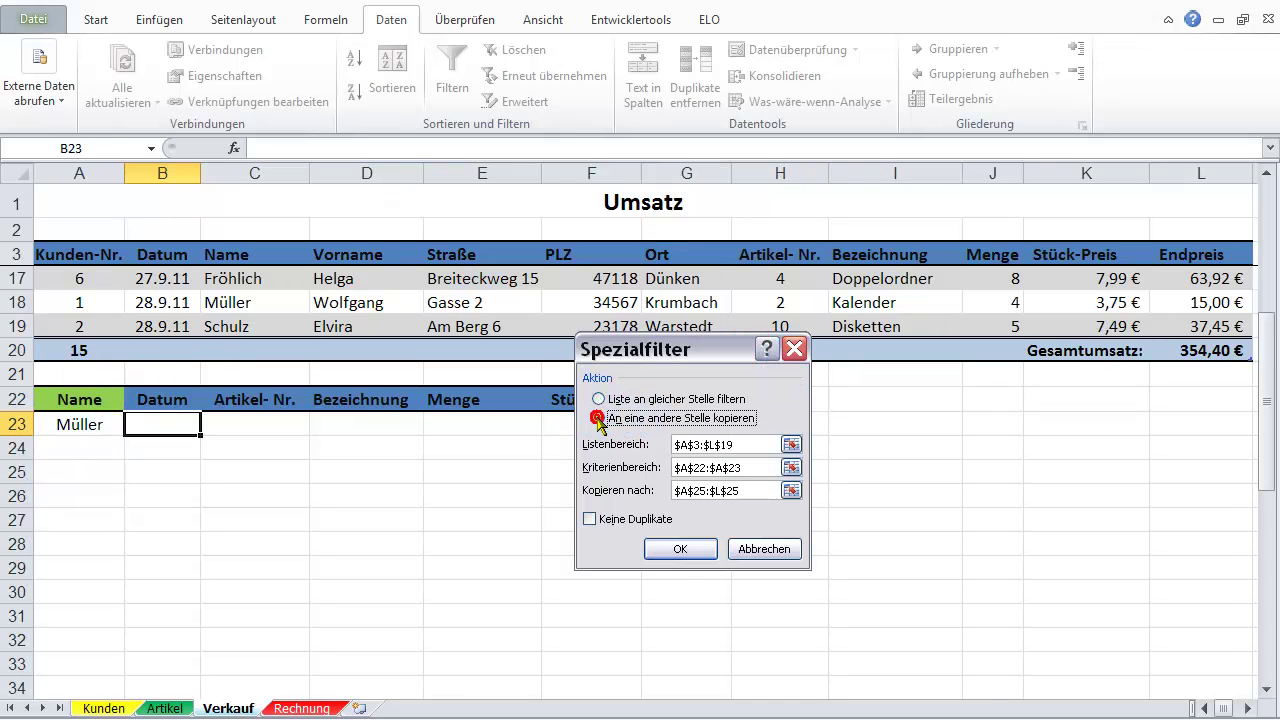
{"action": "left_click", "coordinate": [791, 490]}
{"action": "left_click_drag", "start_coordinate": [160, 400], "coordinate": [632, 402]}
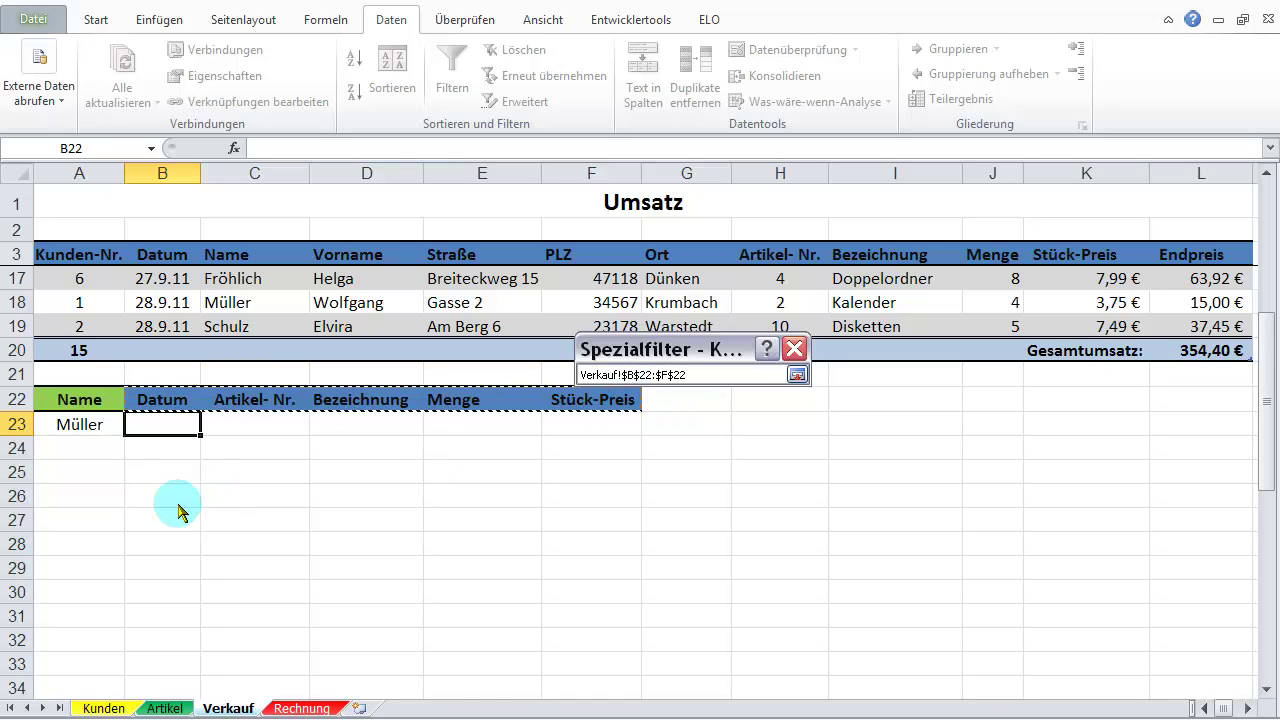
{"action": "key", "text": "Return"}
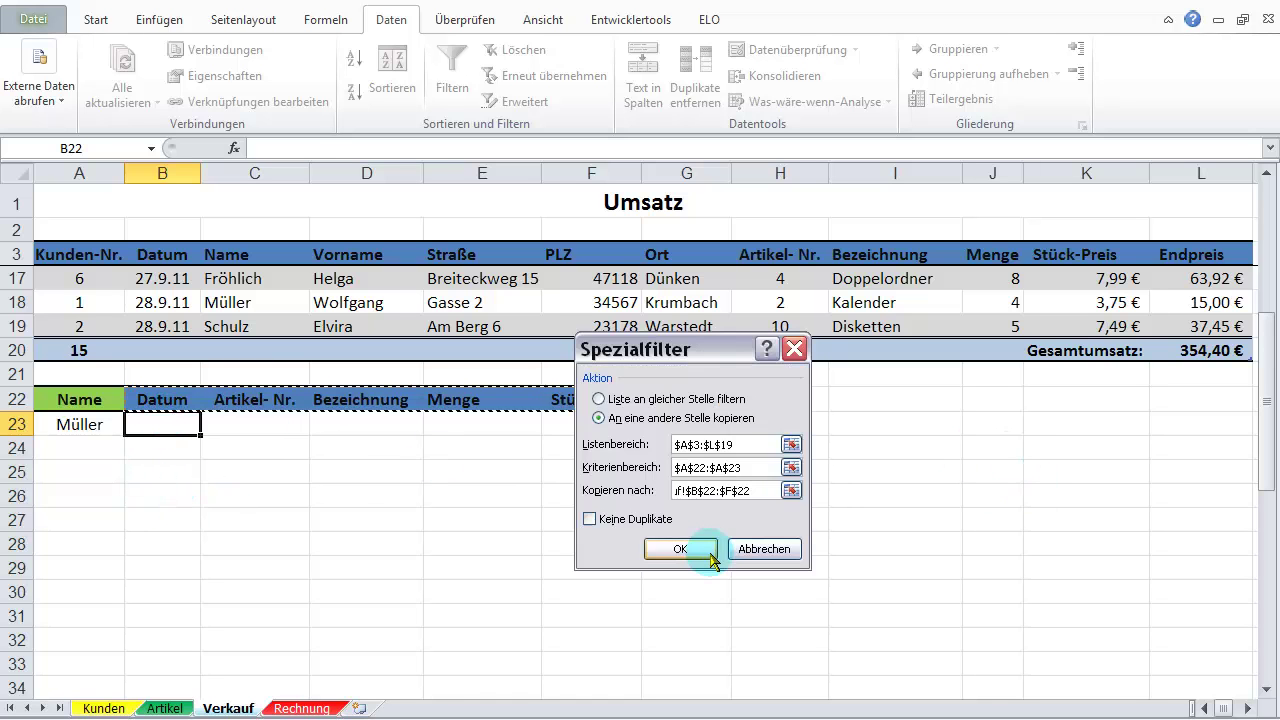
{"action": "left_click", "coordinate": [707, 550]}
{"action": "left_click", "coordinate": [78, 543]}
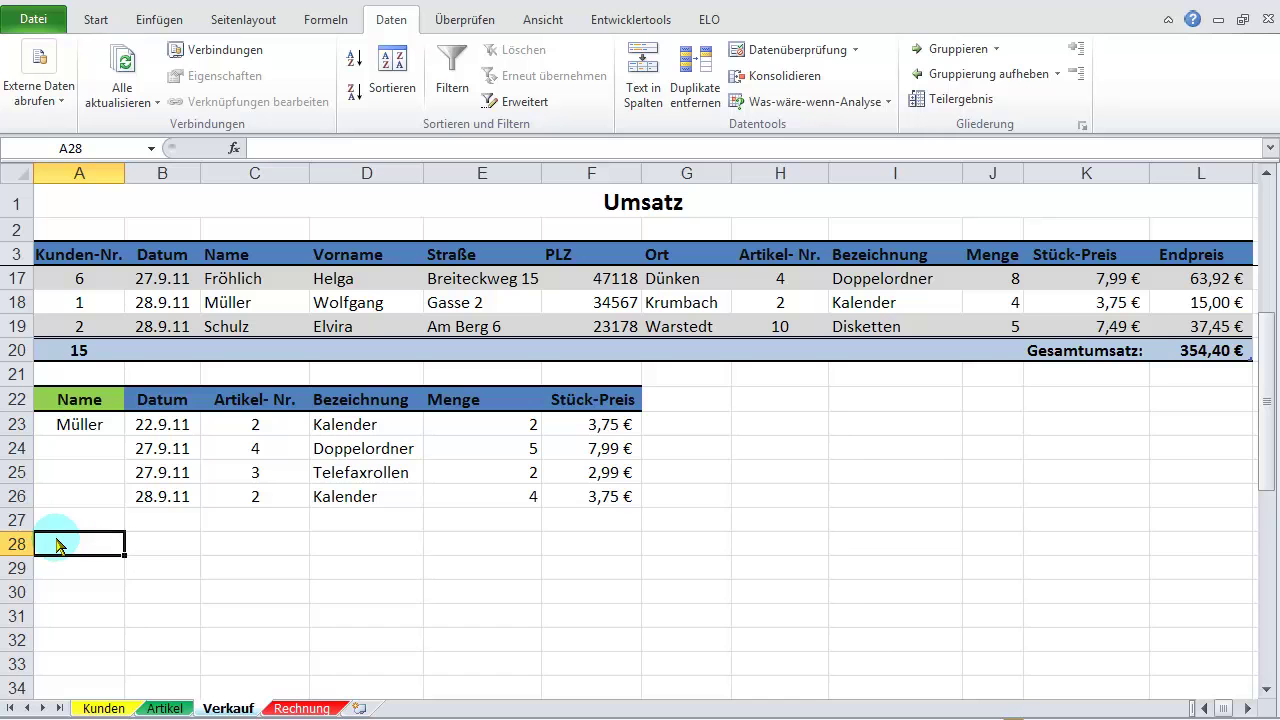